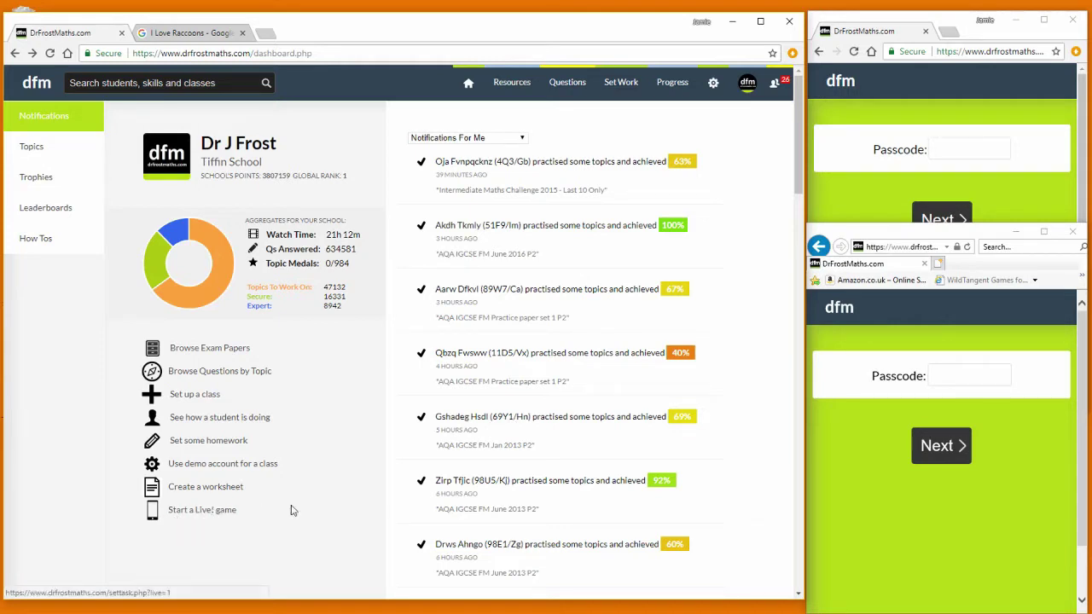
# - Reveal the Set Work dropdown in the top navigation bar
pyautogui.moveTo(619, 85)
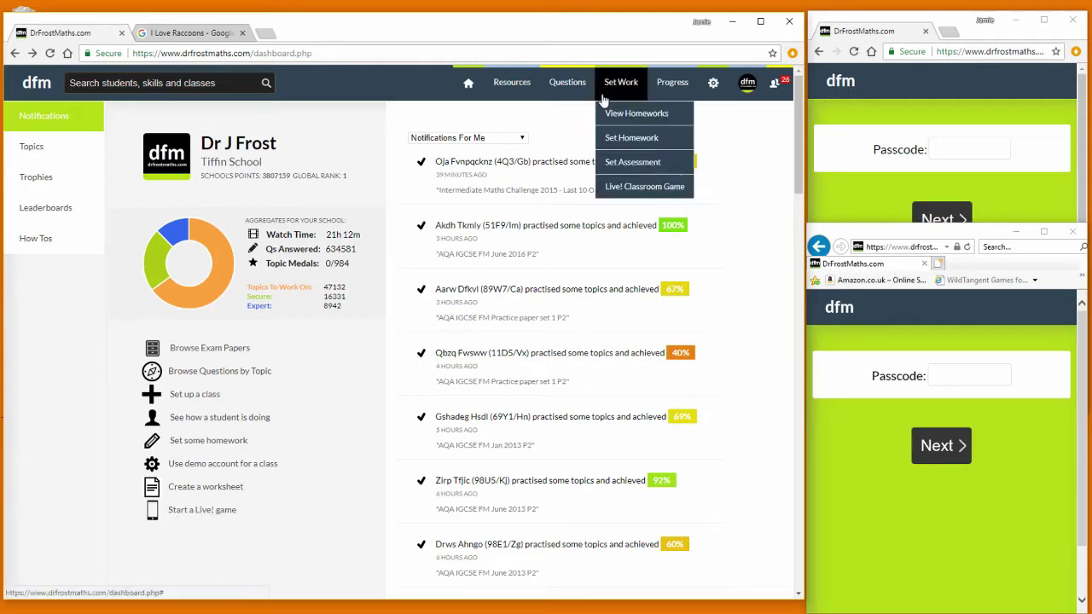
# - Set up a Live! Classroom Game by topic: Algebra > Changing the Subject (appears once only), 4 questions
pyautogui.click(634, 188)
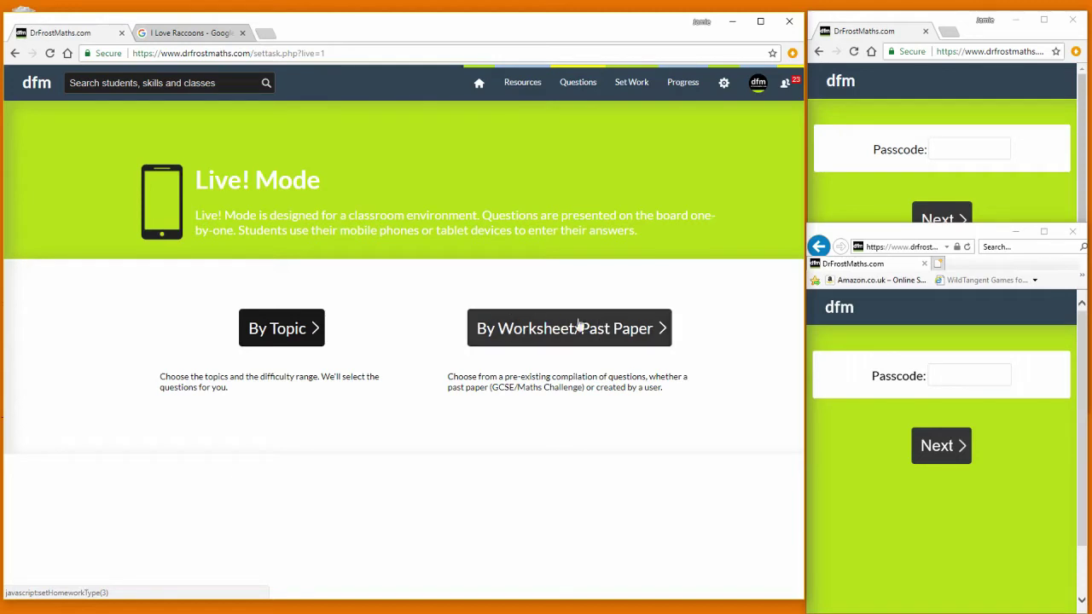
pyautogui.click(286, 335)
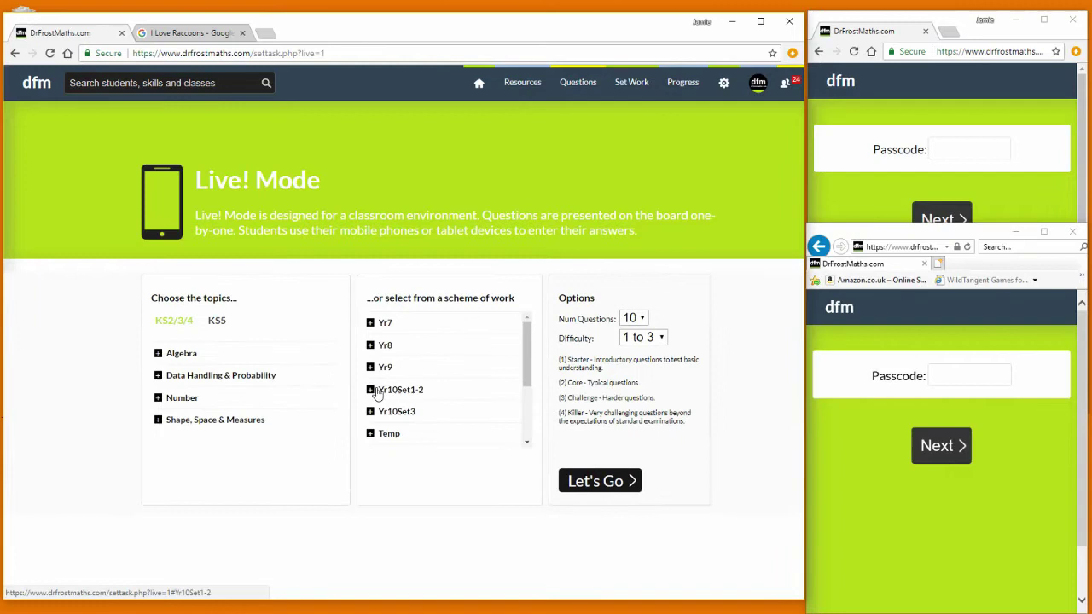
pyautogui.click(183, 355)
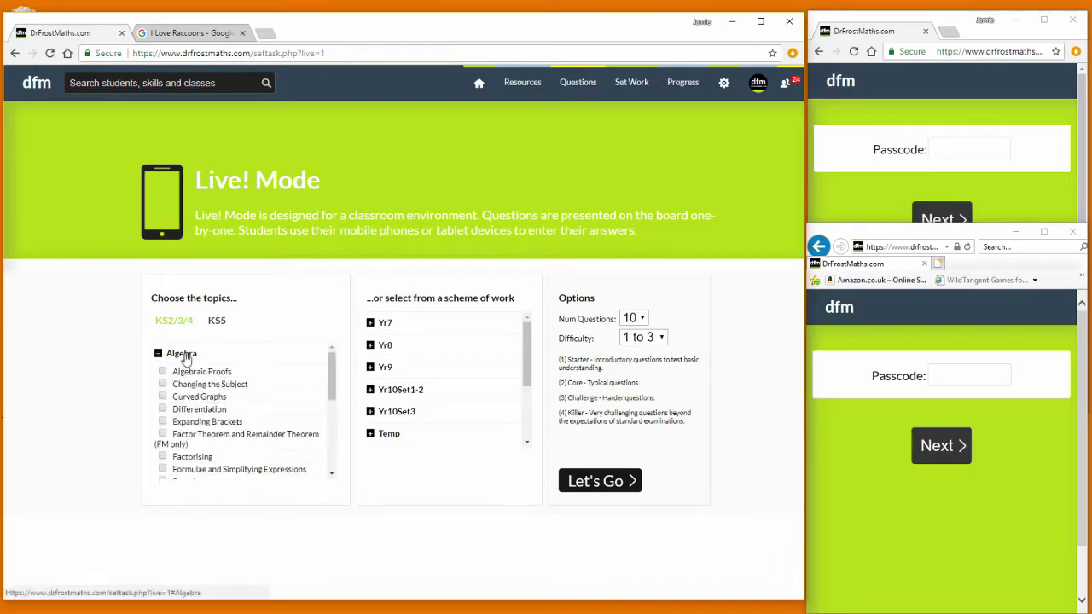
pyautogui.click(224, 381)
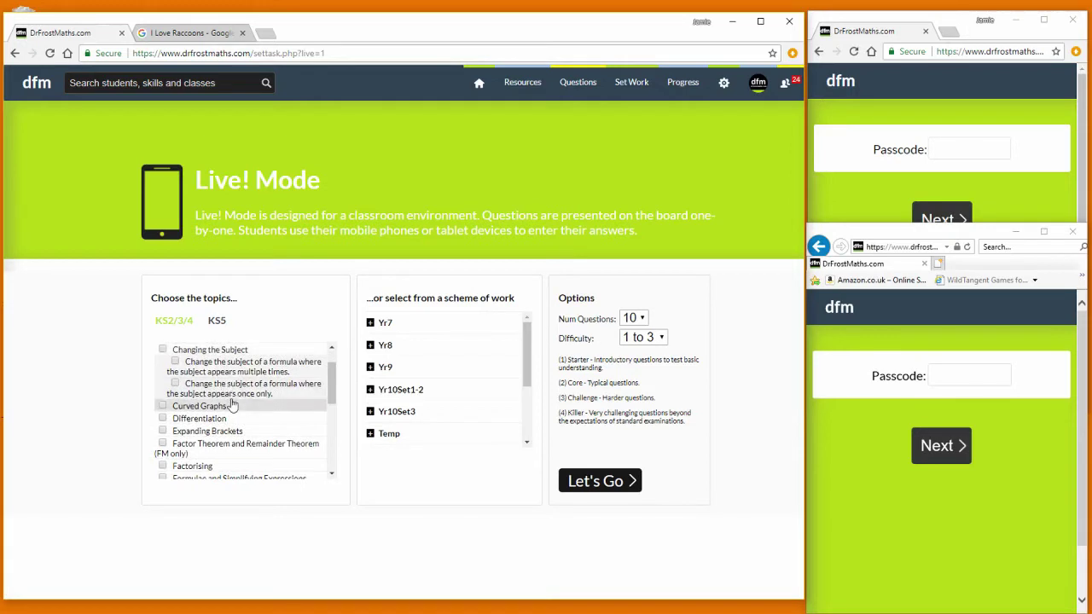
pyautogui.click(230, 391)
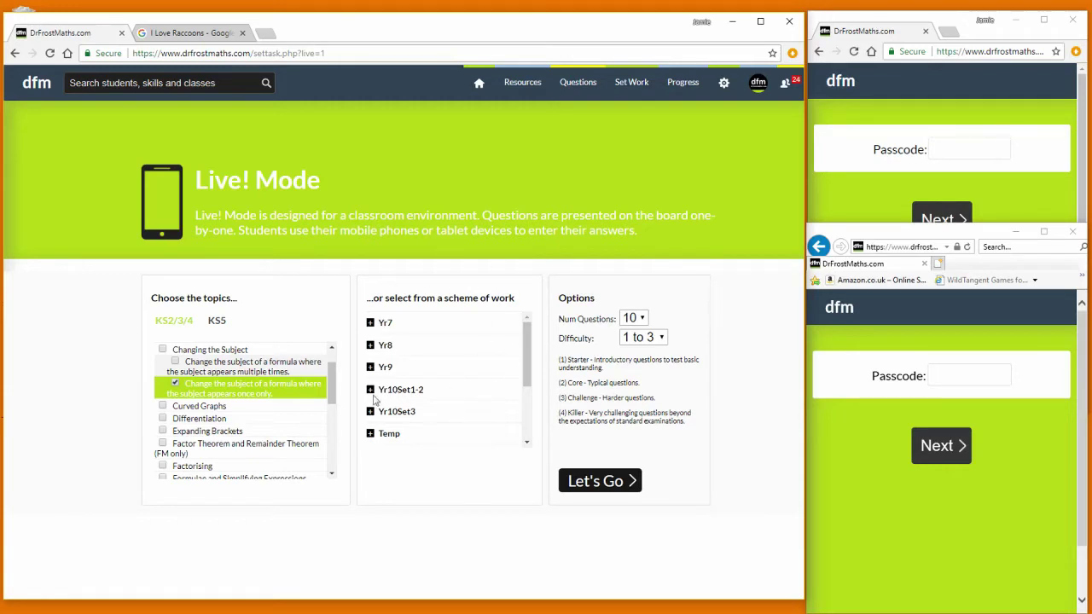
pyautogui.click(639, 318)
pyautogui.click(632, 338)
# - Create the game and start it without extra skills to display the join passcode
pyautogui.click(607, 481)
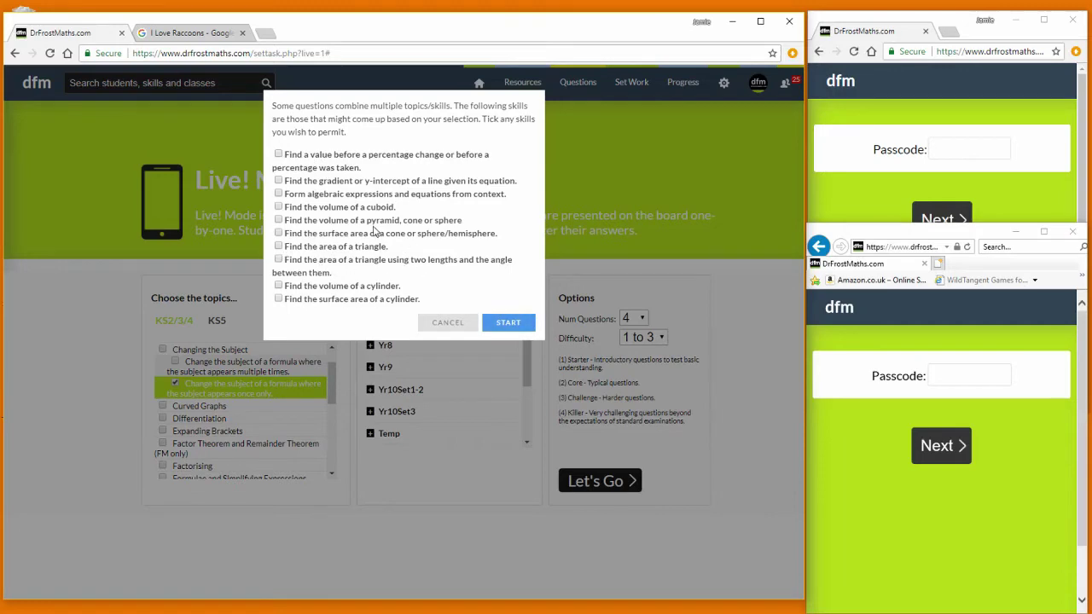
pyautogui.click(505, 326)
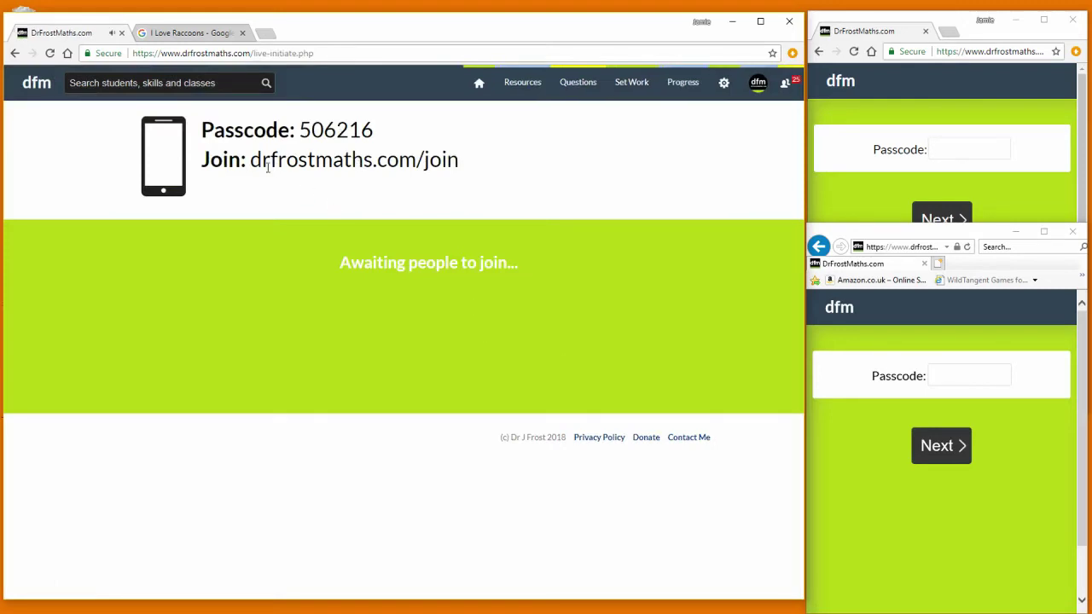
# - Highlight the join address drfrostmaths.com/join and the game passcode on the host screen
pyautogui.moveTo(258, 163); pyautogui.dragTo(458, 160)
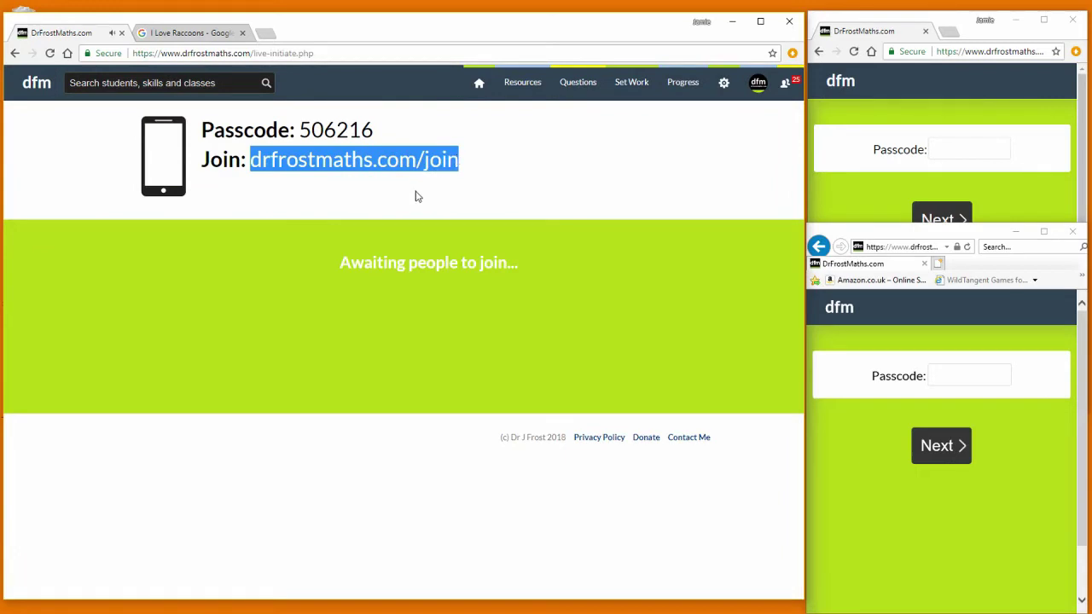
pyautogui.click(324, 137)
pyautogui.moveTo(300, 129); pyautogui.dragTo(372, 134)
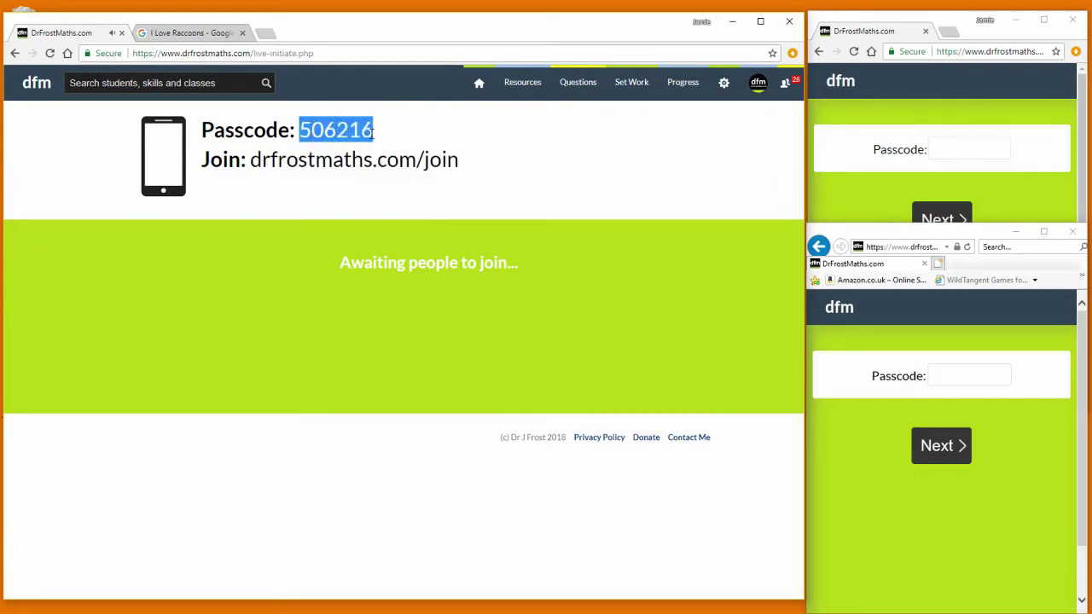
pyautogui.click(282, 218)
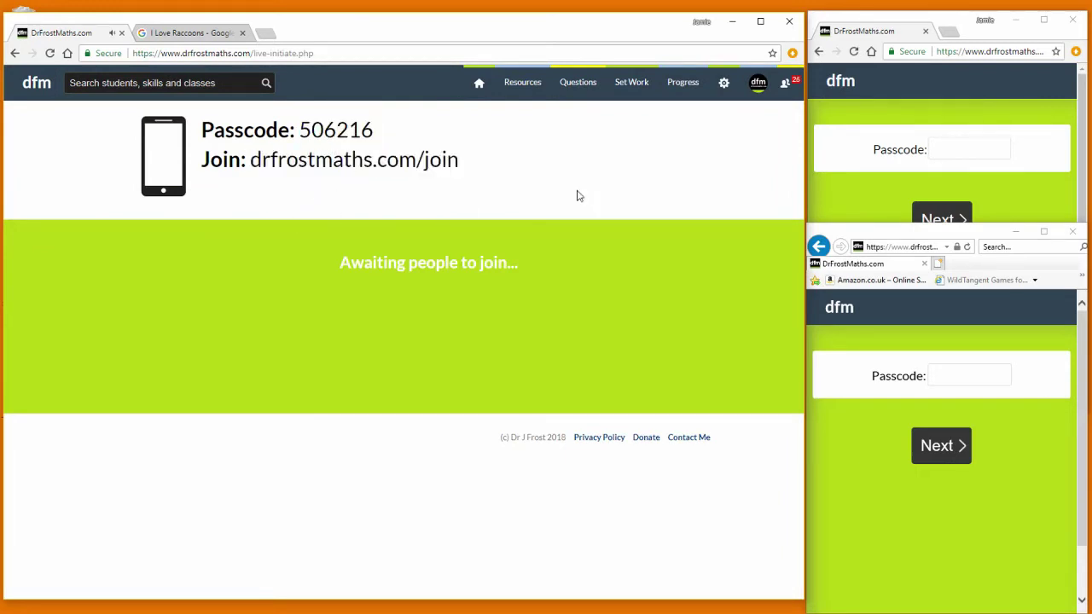
# - In the first joining window, enter the game passcode and join as guest 'Batman'
pyautogui.click(837, 202)
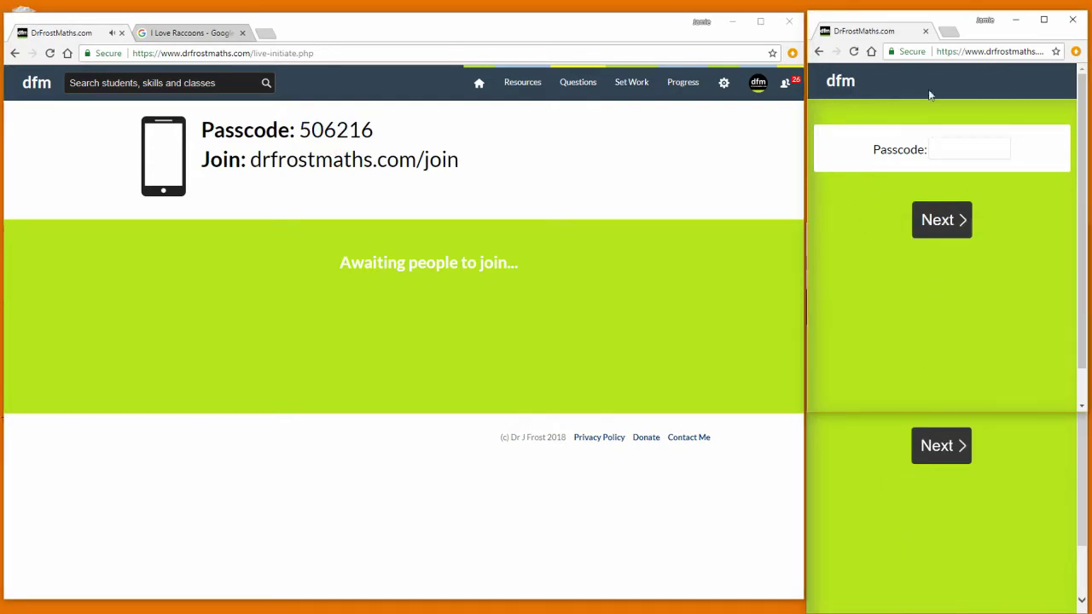
pyautogui.click(953, 148)
pyautogui.write('50')
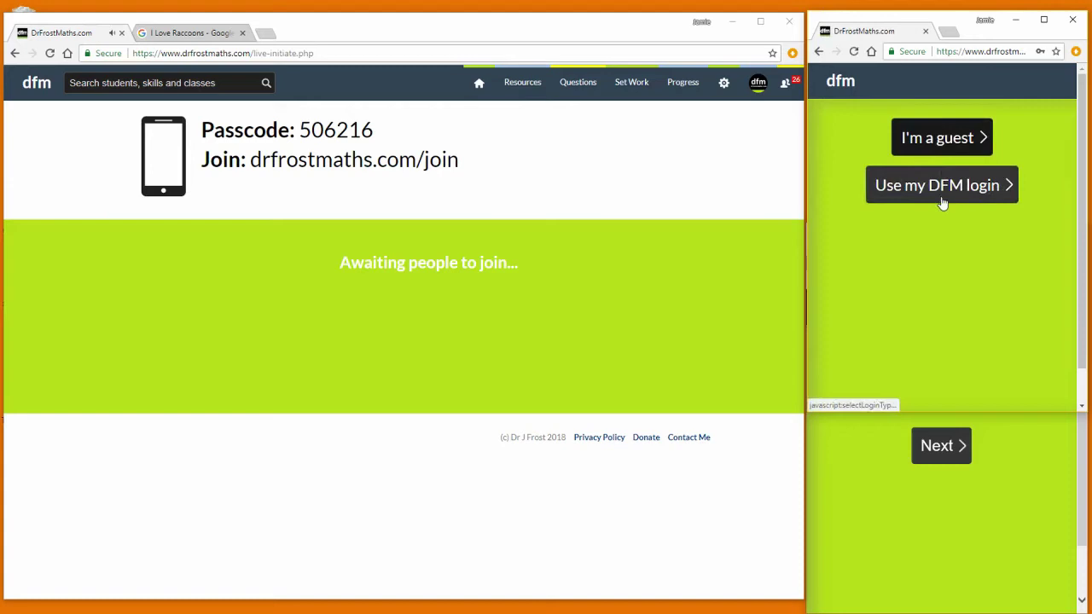
pyautogui.click(945, 206)
pyautogui.click(935, 147)
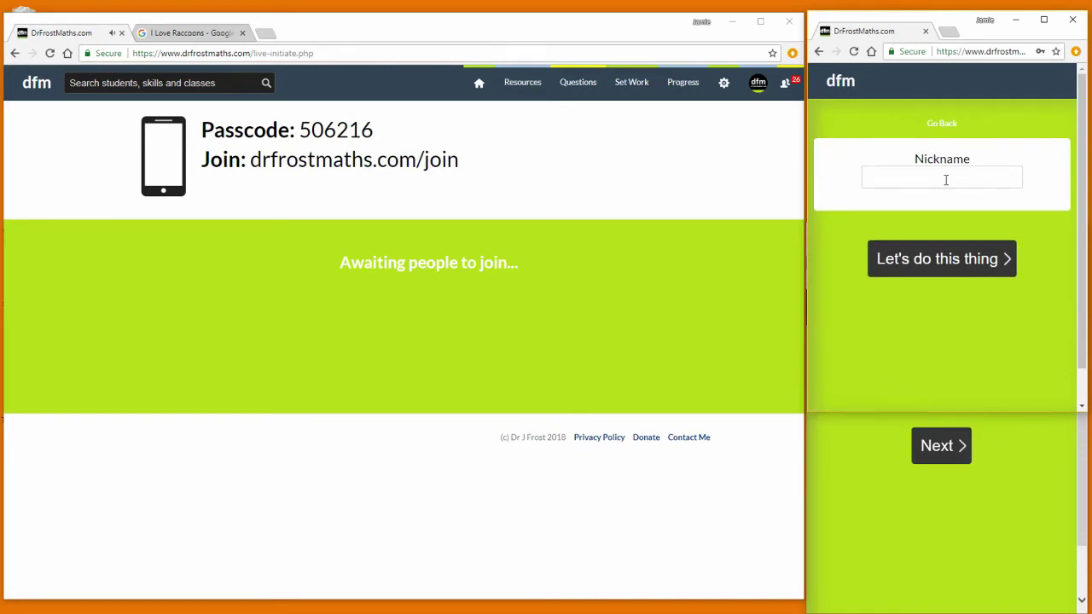
pyautogui.click(949, 179)
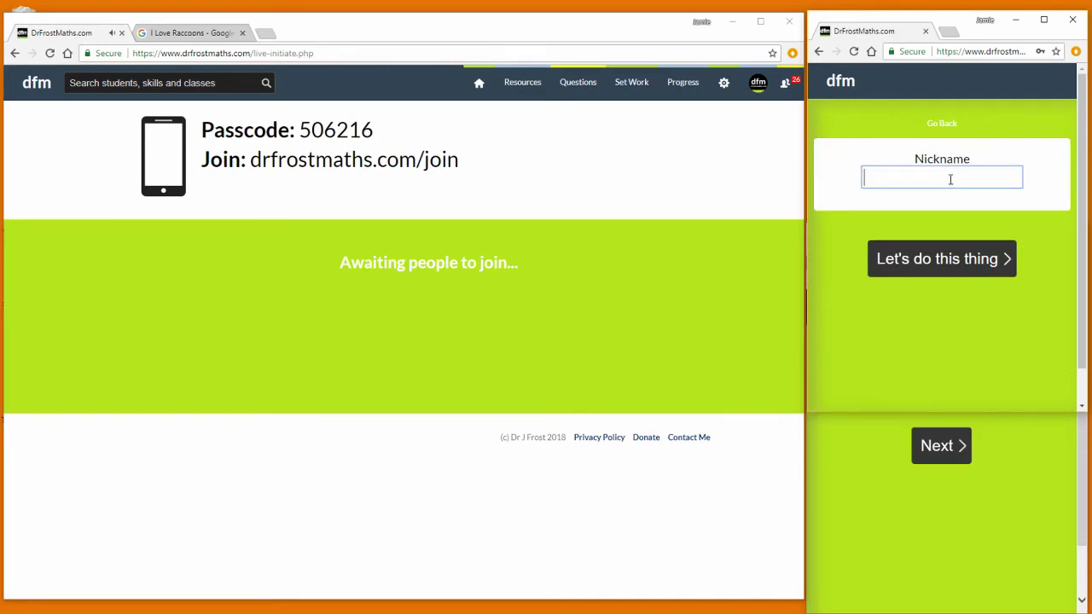
pyautogui.write('Batman')
pyautogui.click(927, 258)
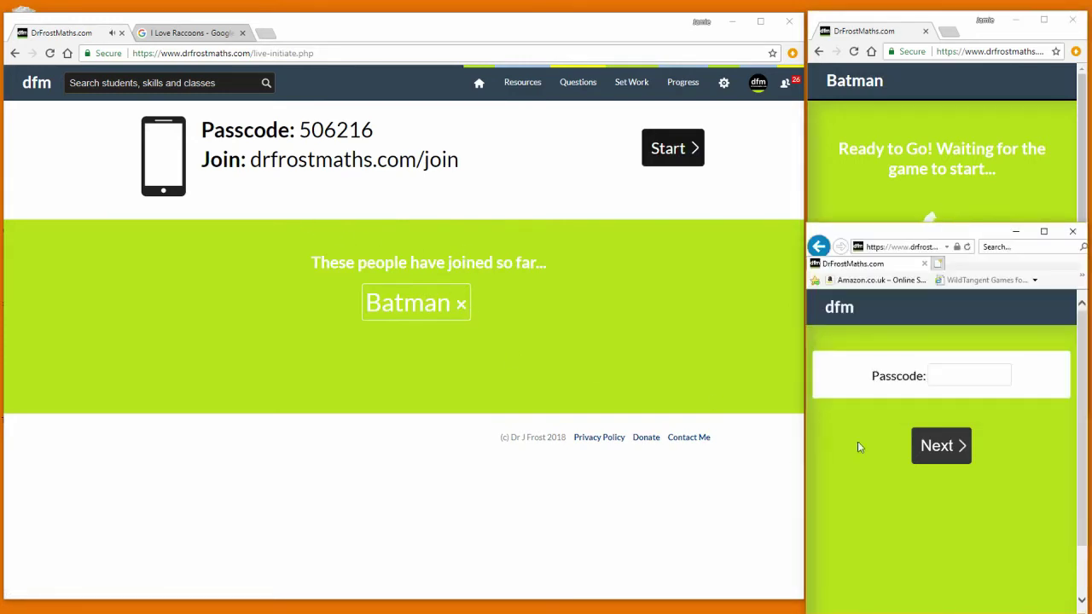
# - In the second window, enter the corrected passcode and join as guest 'Superman'
pyautogui.write('Superman')
pyautogui.click(939, 446)
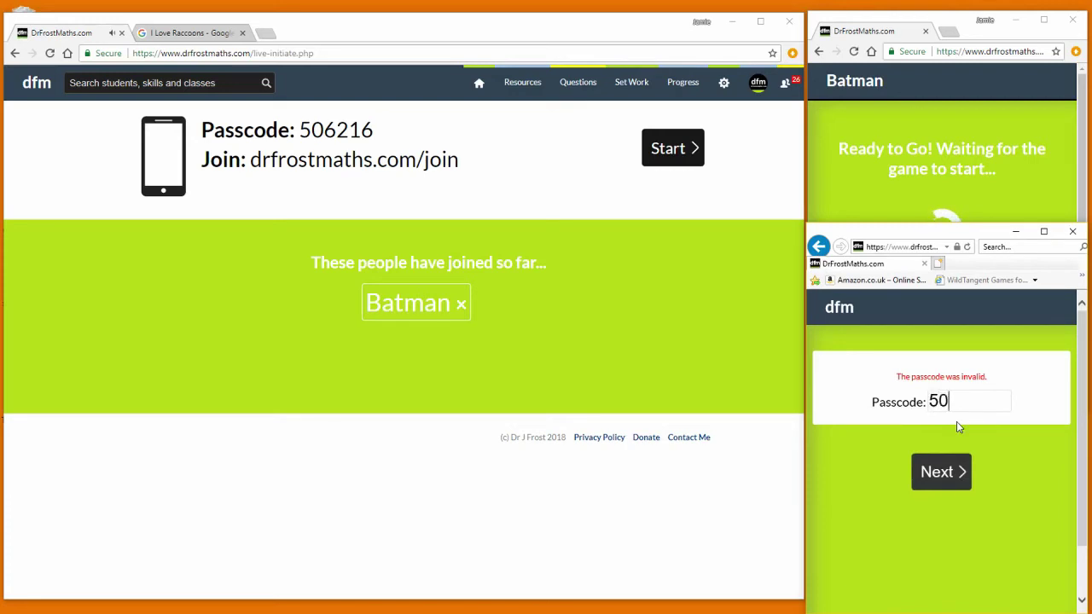
pyautogui.write('506216')
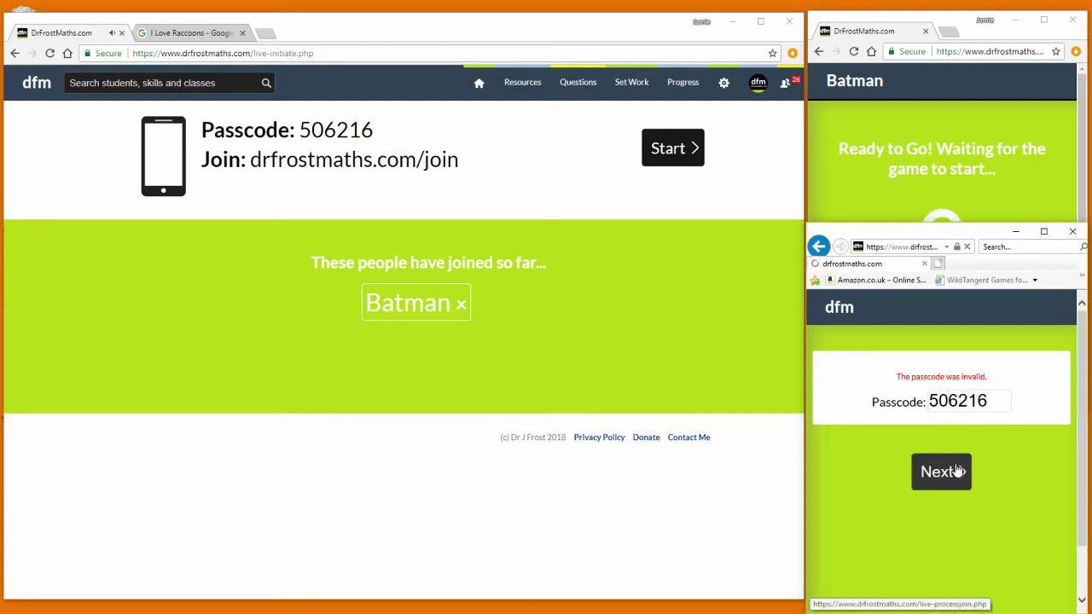
pyautogui.click(942, 471)
pyautogui.click(910, 378)
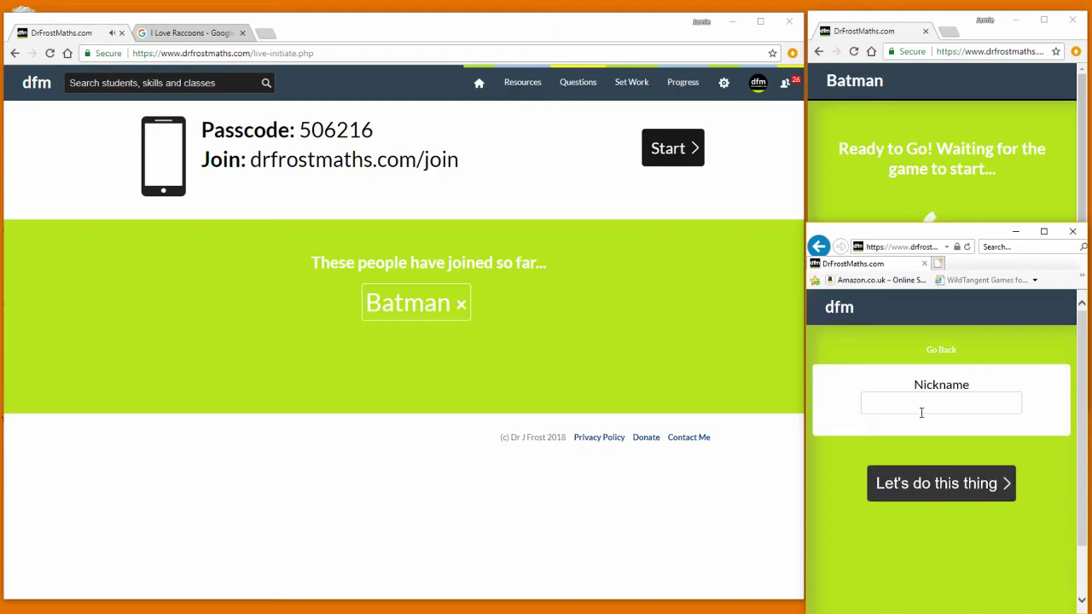
pyautogui.write('Superman')
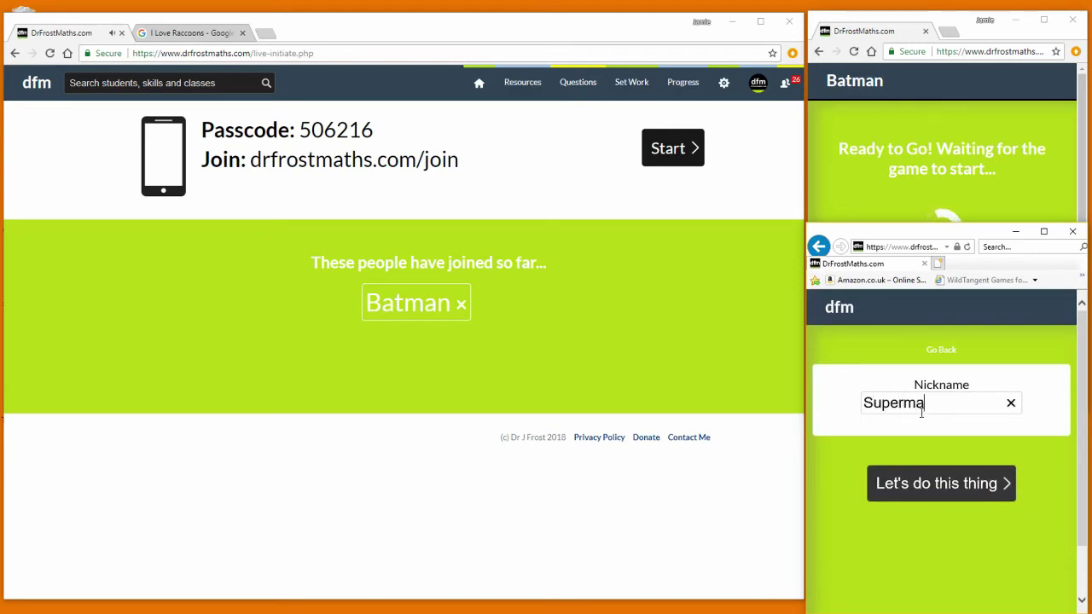
pyautogui.click(921, 484)
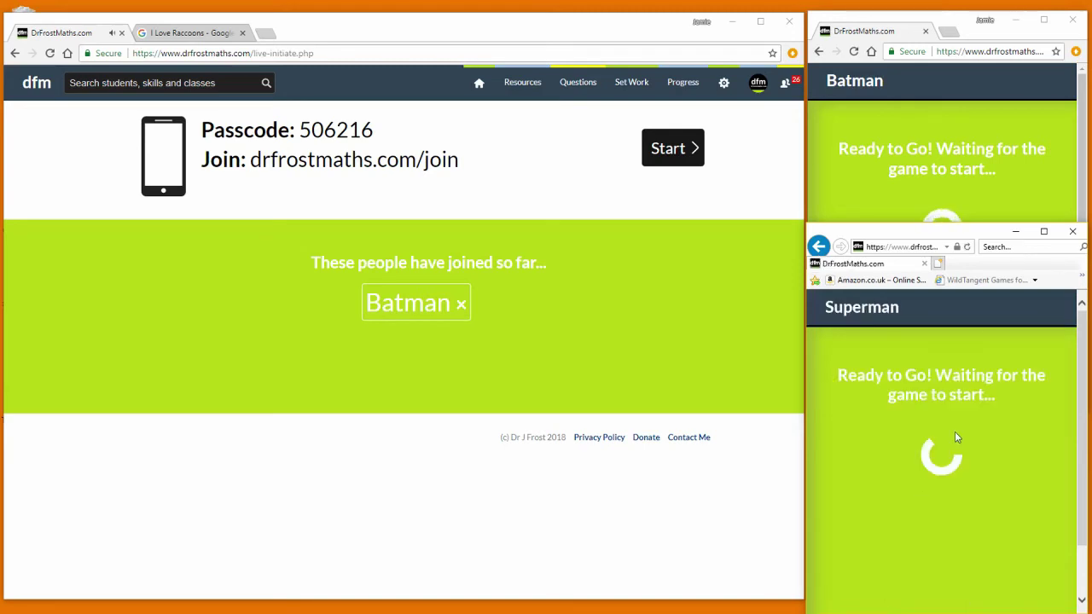
# - Start the game and submit Batman's answer m − p² to question 1
pyautogui.click(670, 151)
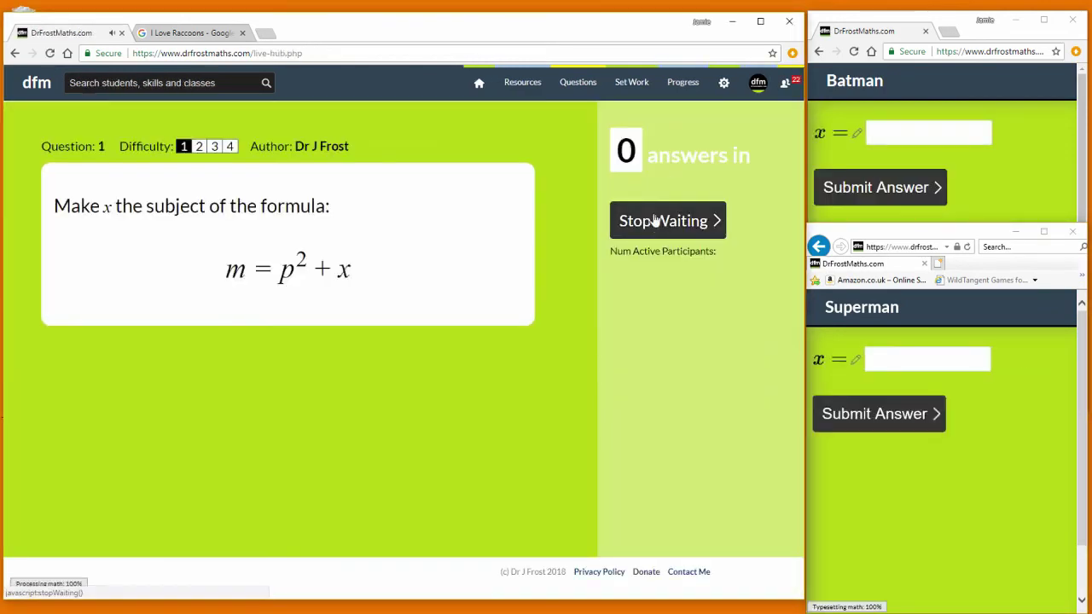
pyautogui.click(1028, 178)
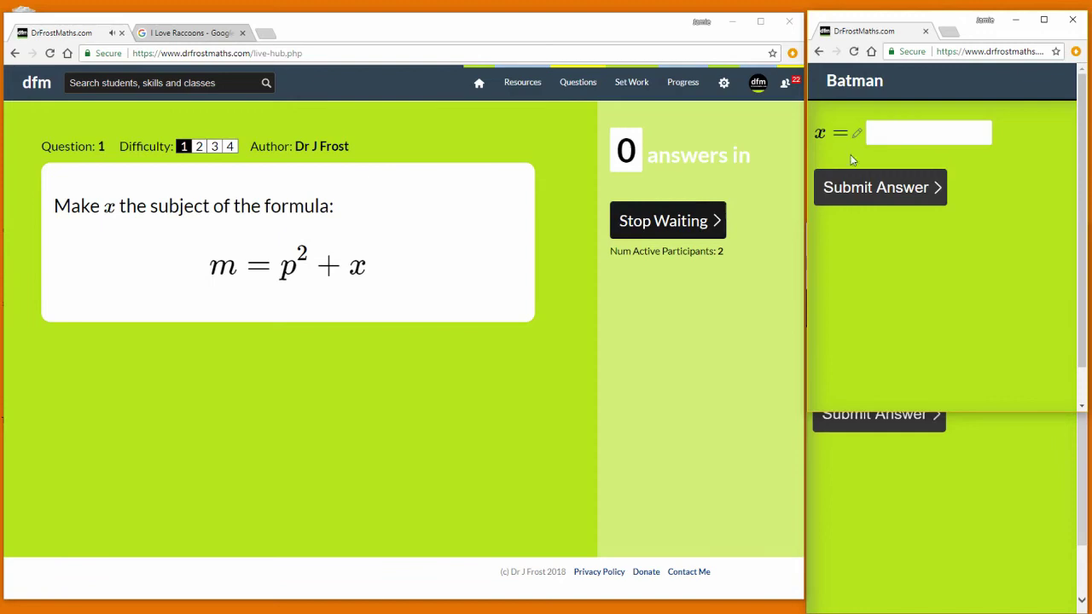
pyautogui.click(919, 130)
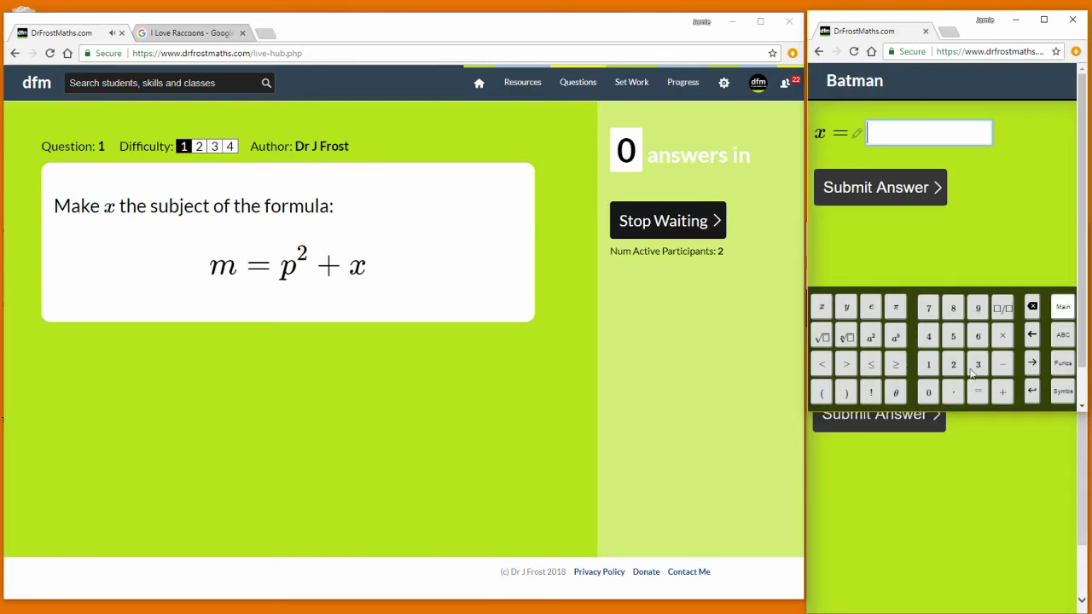
pyautogui.click(1063, 337)
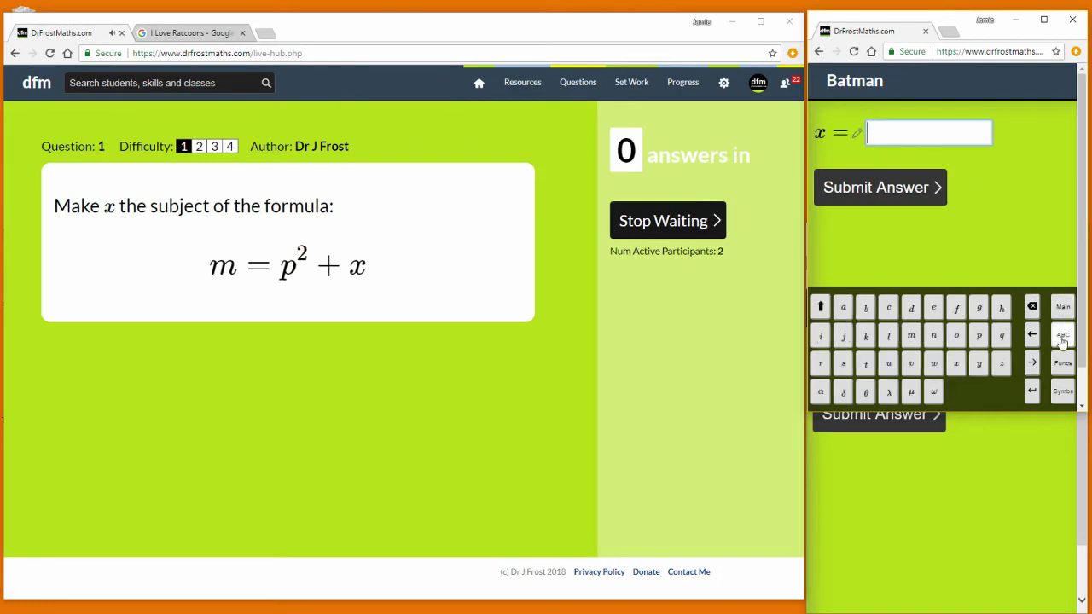
pyautogui.click(1062, 307)
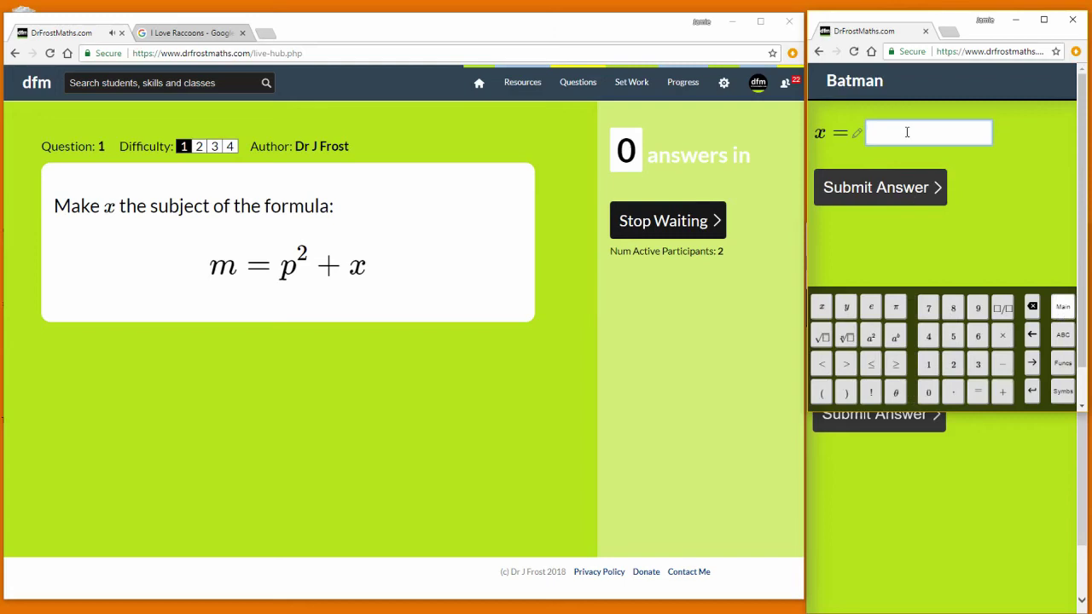
pyautogui.write('m-p')
pyautogui.click(871, 337)
pyautogui.click(863, 198)
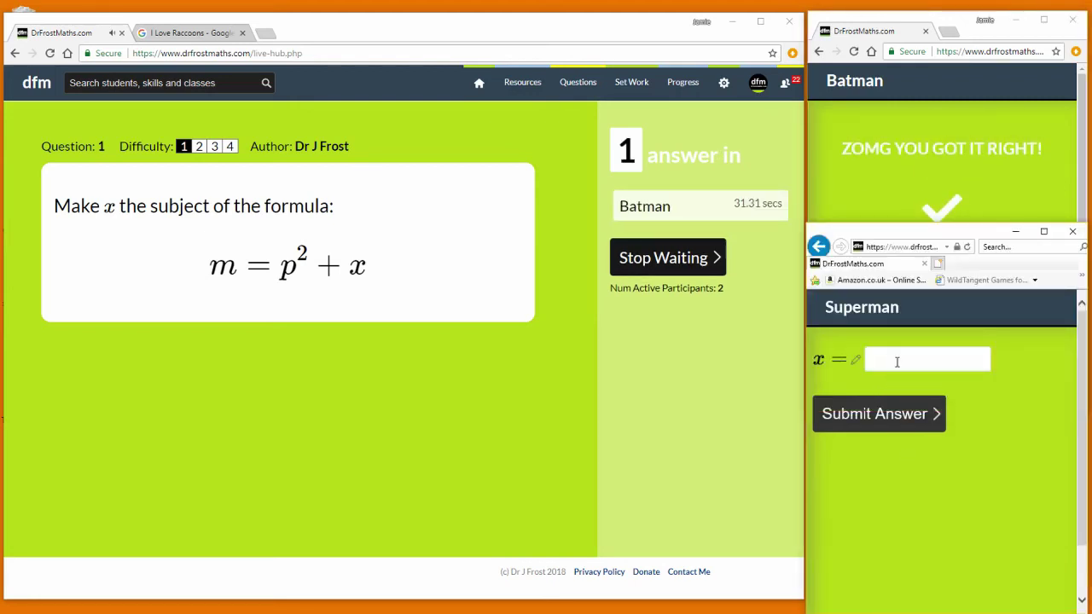
# - Submit Superman's answer −p² + m to question 1
pyautogui.click(898, 362)
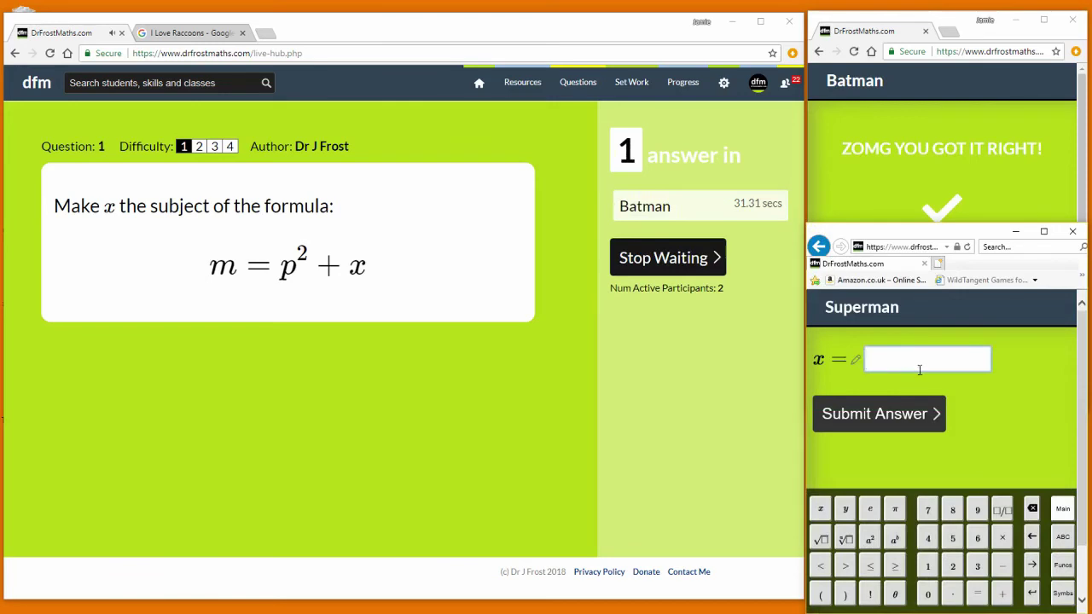
pyautogui.write('-p')
pyautogui.click(871, 541)
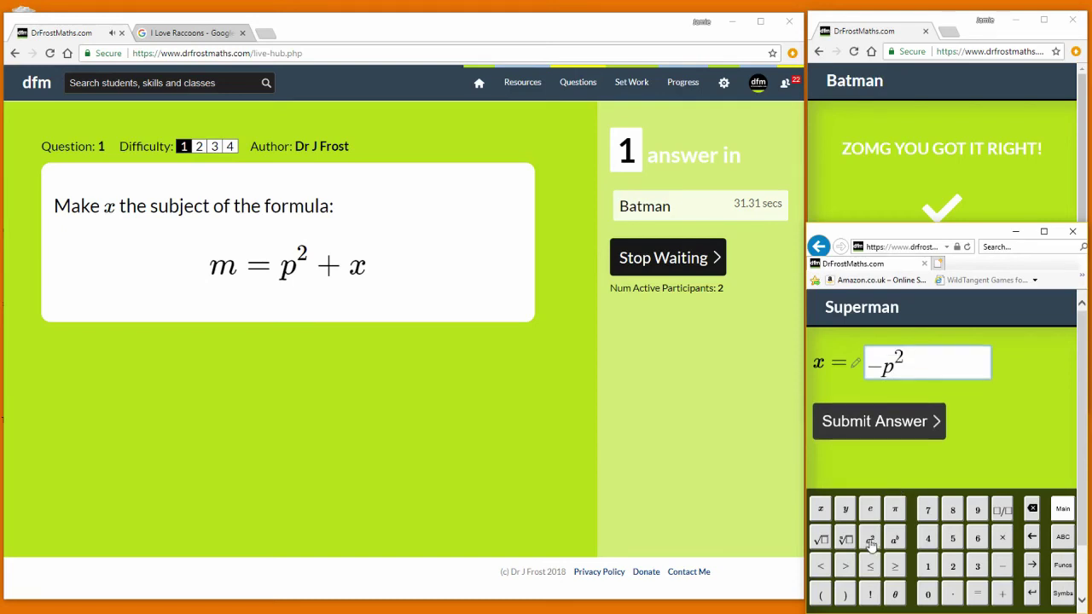
pyautogui.write('+m')
pyautogui.click(901, 420)
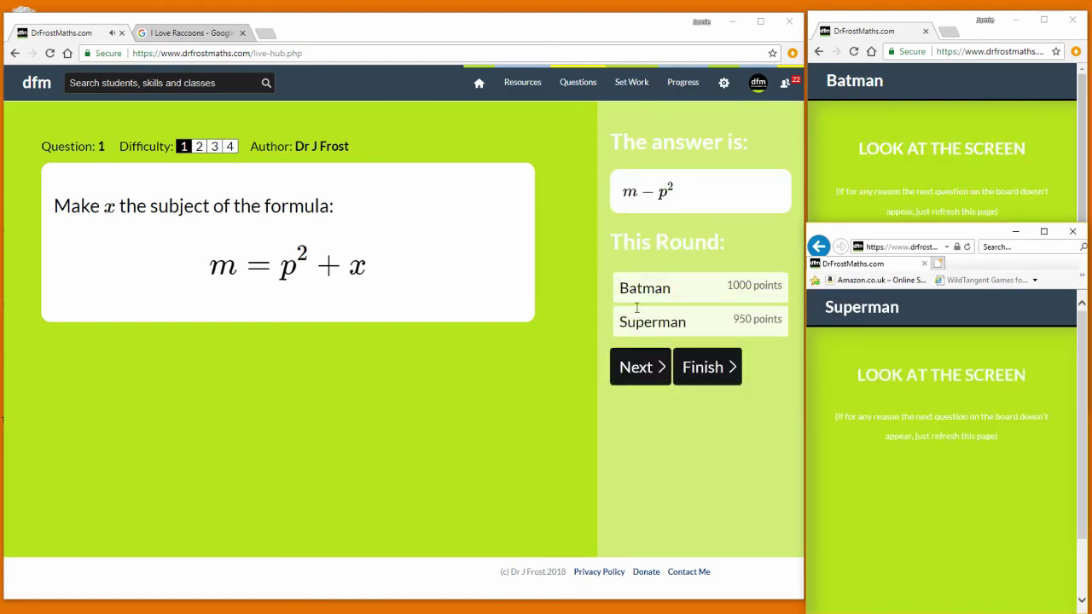
# - Advance to question 2 and submit Batman's answer of 5
pyautogui.click(634, 371)
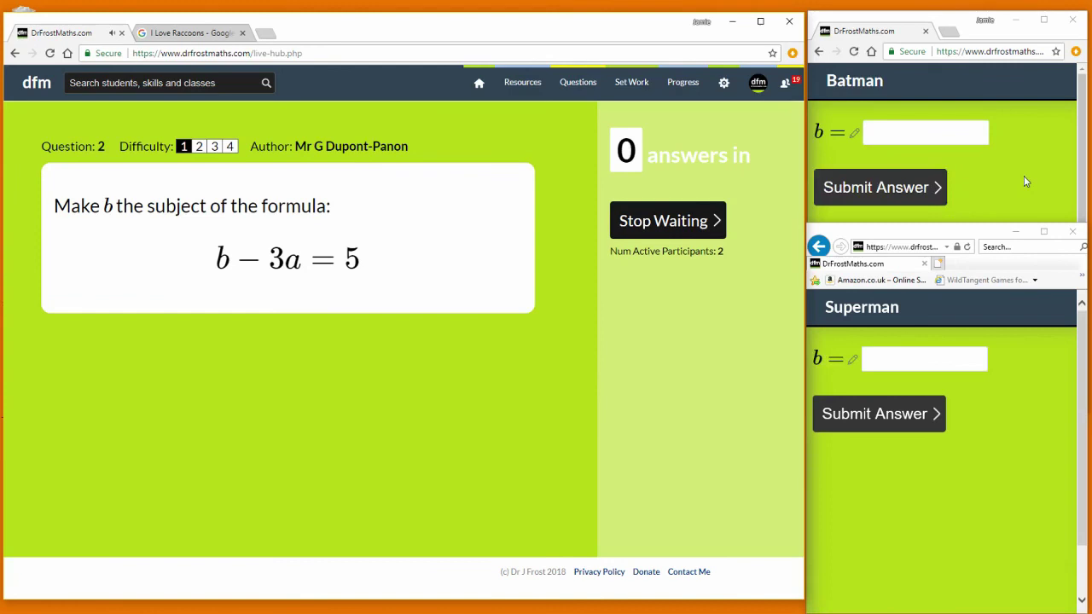
pyautogui.click(974, 180)
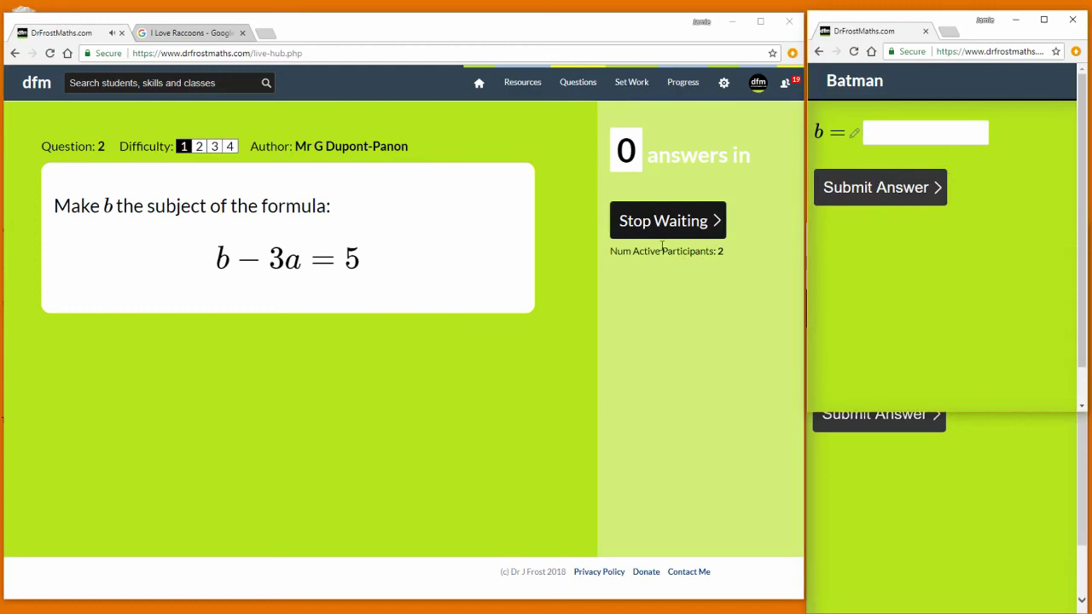
pyautogui.click(898, 133)
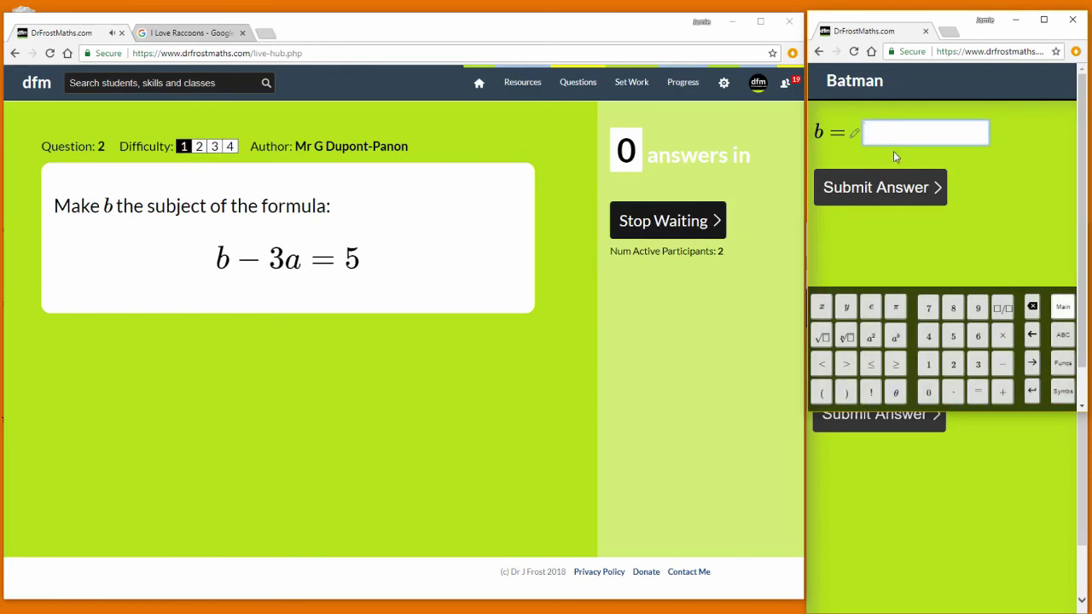
pyautogui.write('5')
pyautogui.click(896, 196)
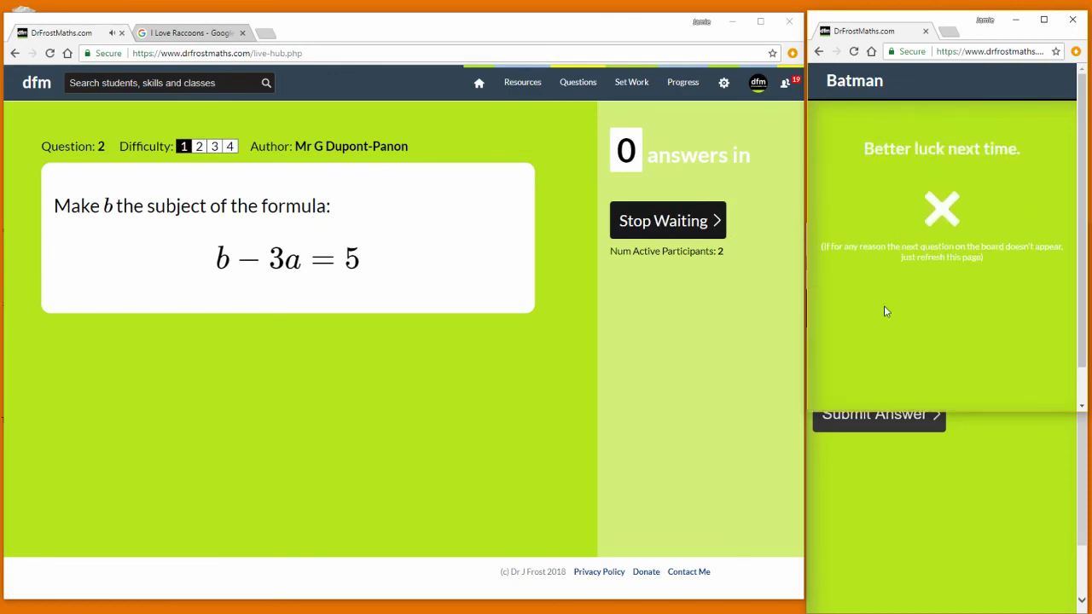
# - Submit Superman's answer 5+3a, then finish the game to show final standings
pyautogui.click(906, 483)
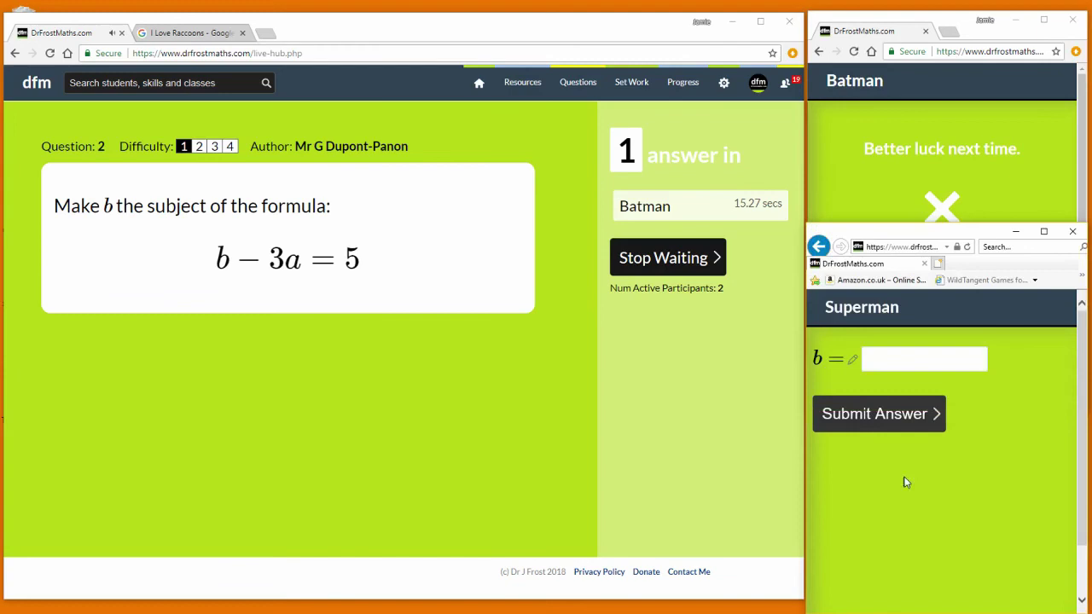
pyautogui.click(876, 359)
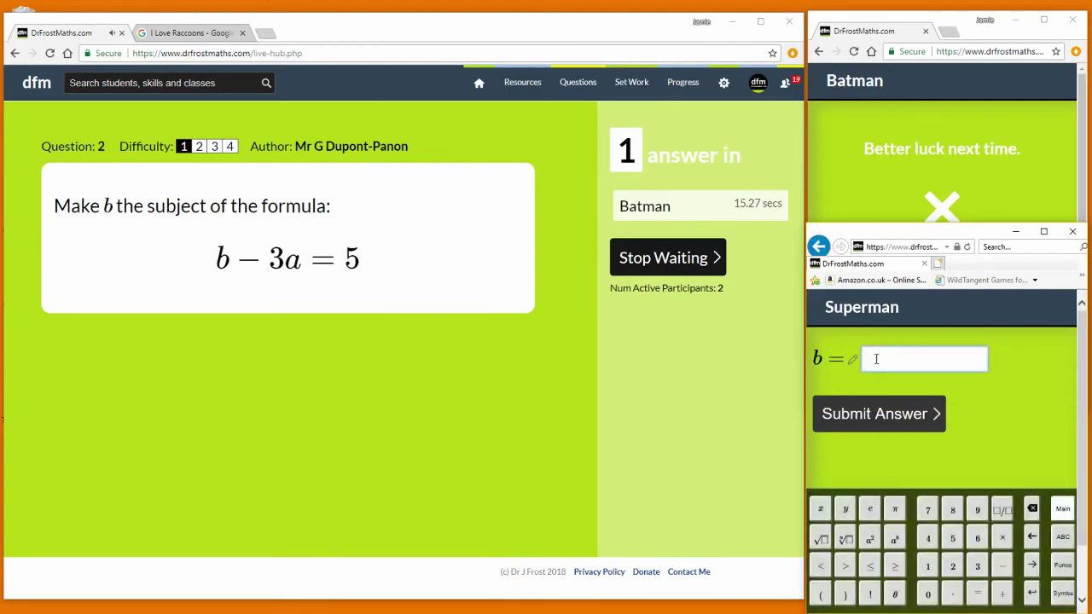
pyautogui.write('5+3a')
pyautogui.click(890, 414)
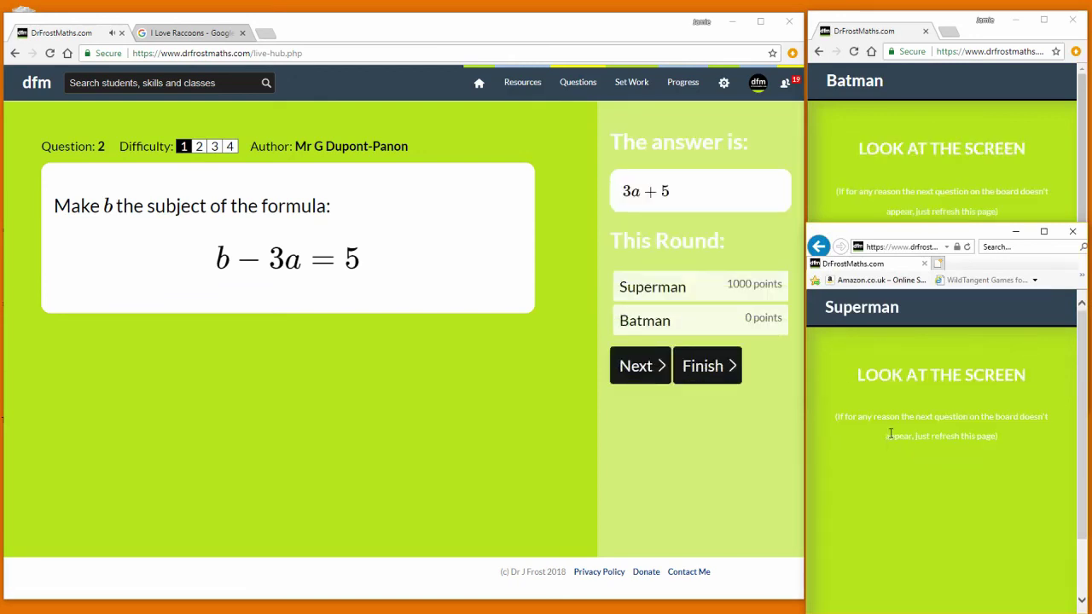
pyautogui.click(706, 375)
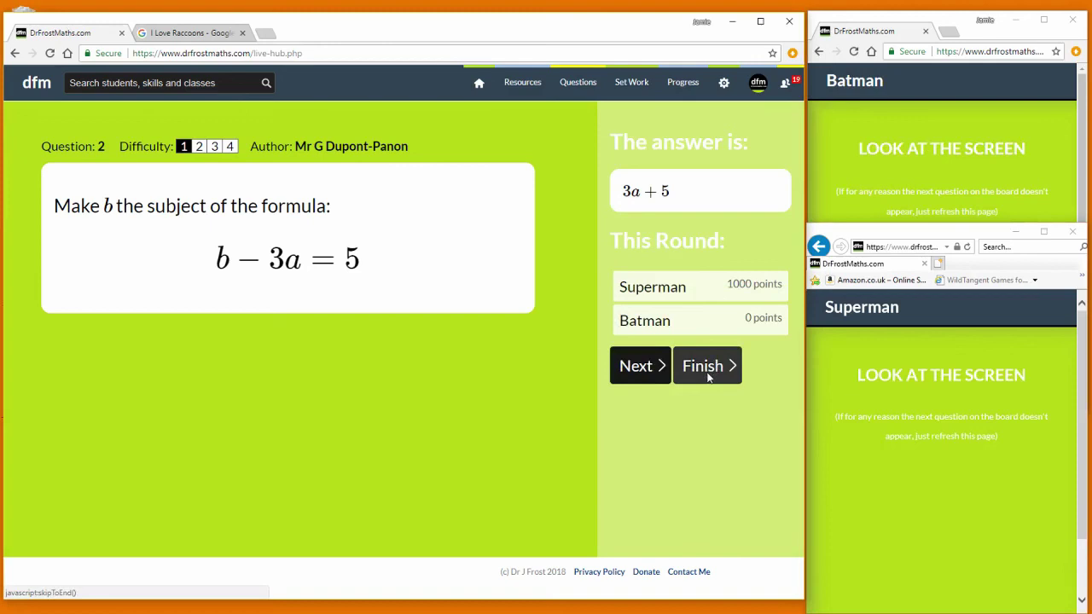